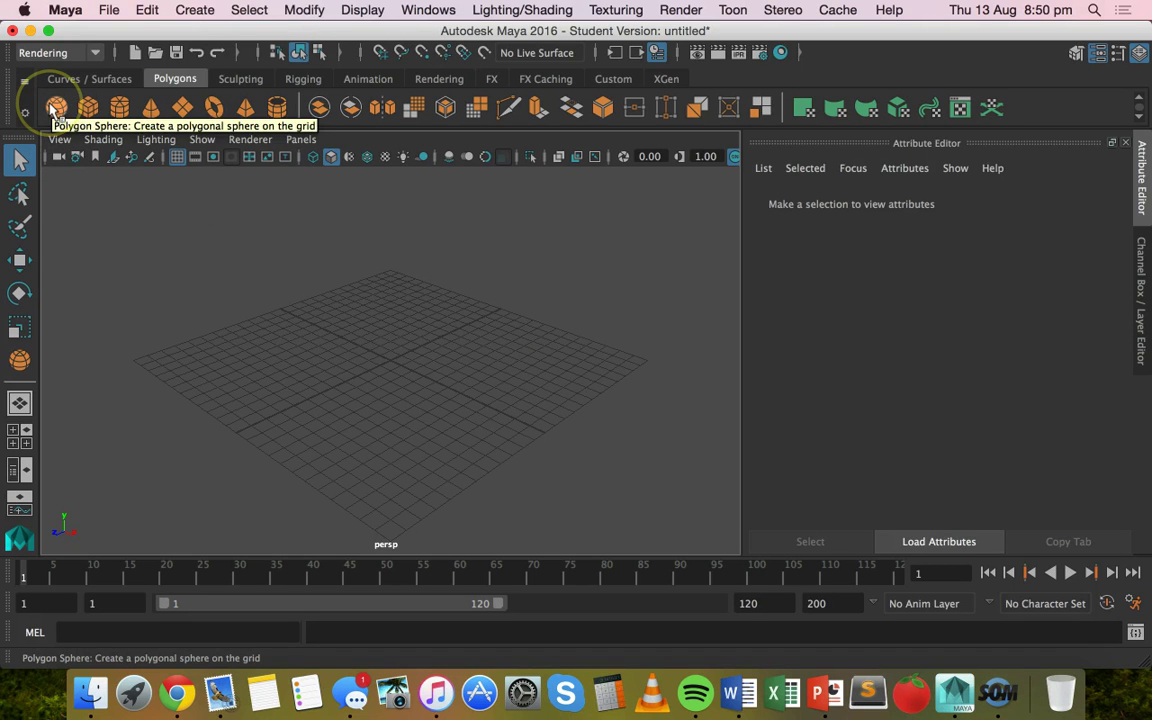
# - Create a polygon sphere at the grid centre
pyautogui.click(56, 108)
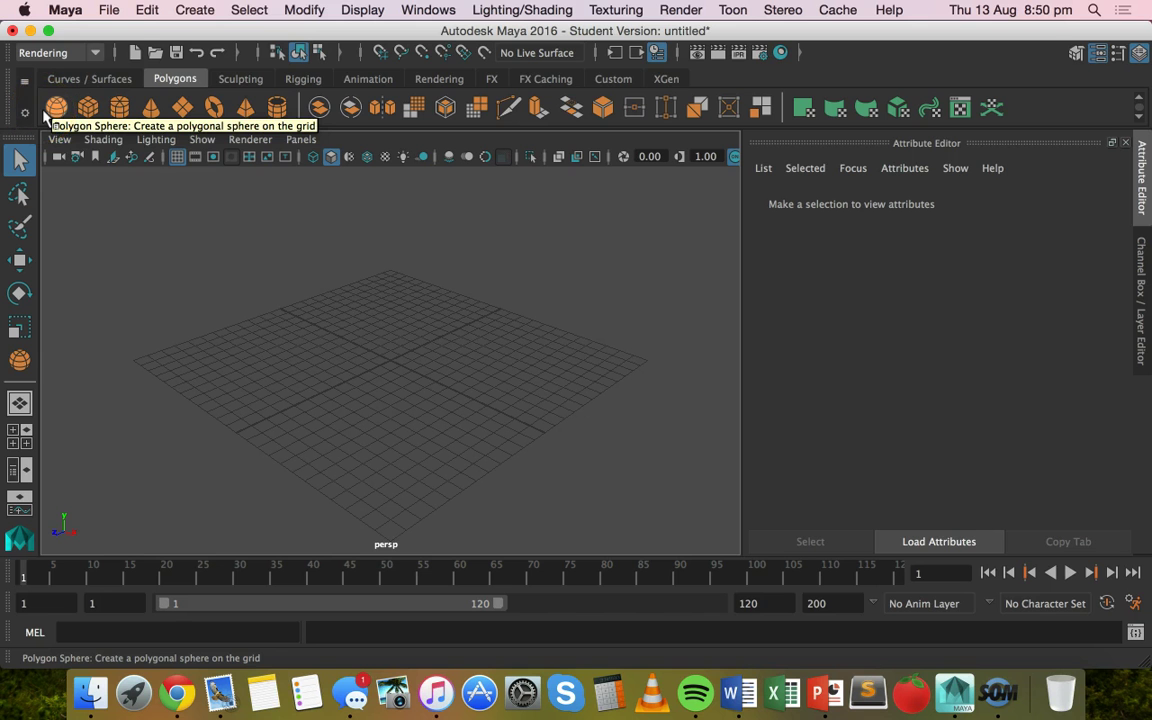
pyautogui.click(88, 108)
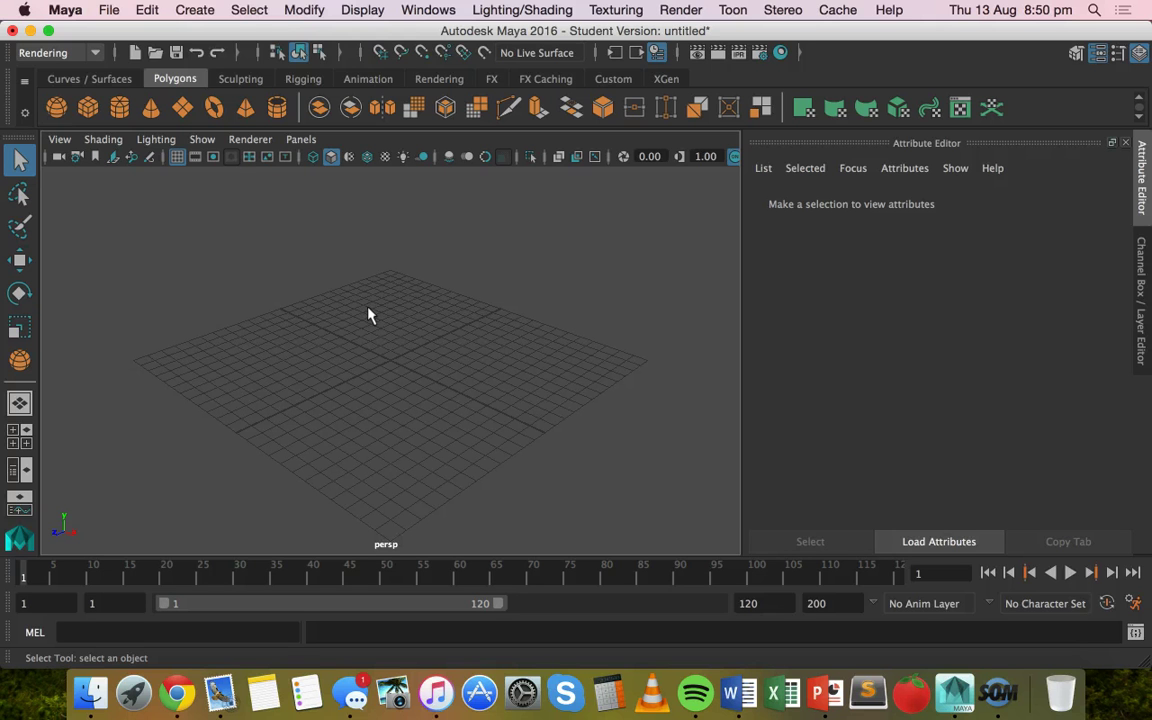
pyautogui.click(58, 105)
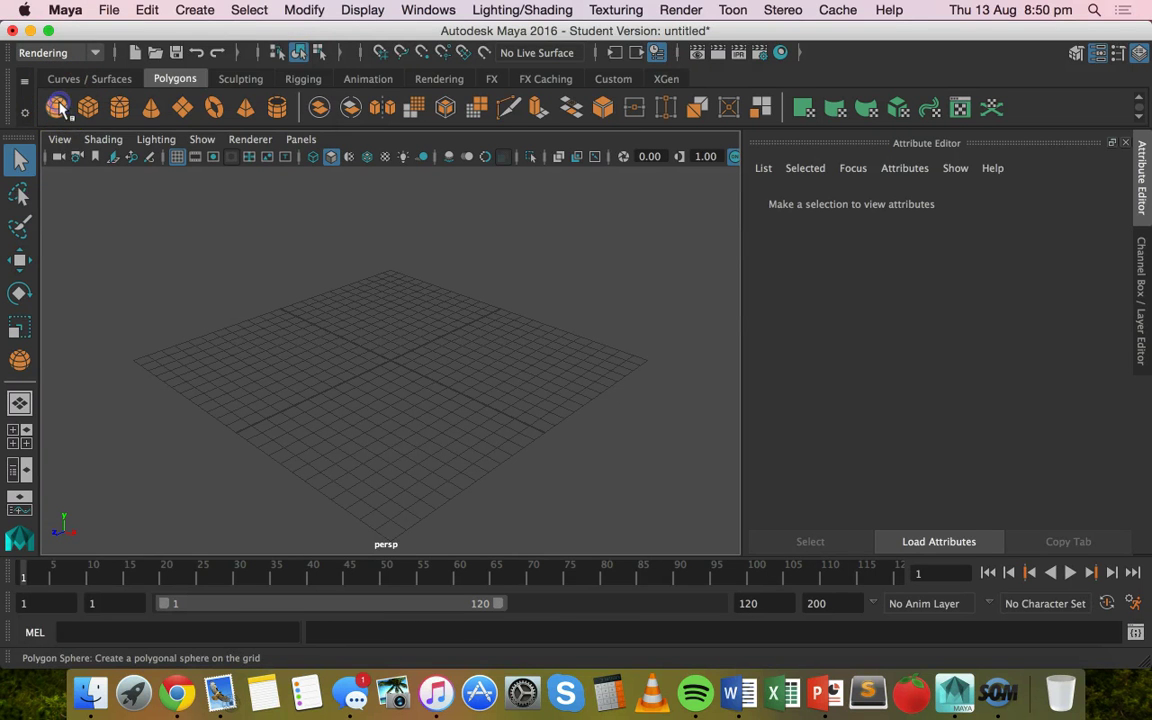
pyautogui.click(55, 105)
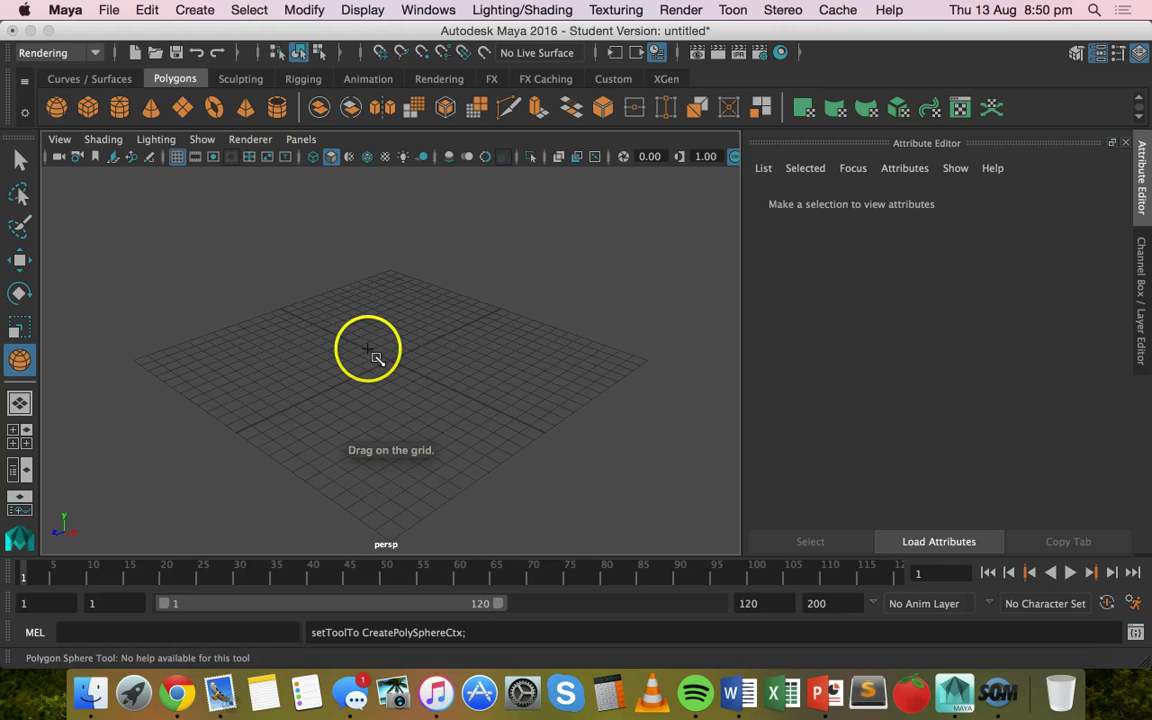
pyautogui.moveTo(368, 349); pyautogui.dragTo(466, 378)
# - Raise the sphere above the grid with the Move tool
pyautogui.click(19, 259)
pyautogui.click(368, 381)
pyautogui.moveTo(380, 268); pyautogui.dragTo(388, 185)
pyautogui.moveTo(449, 298); pyautogui.dragTo(458, 301)
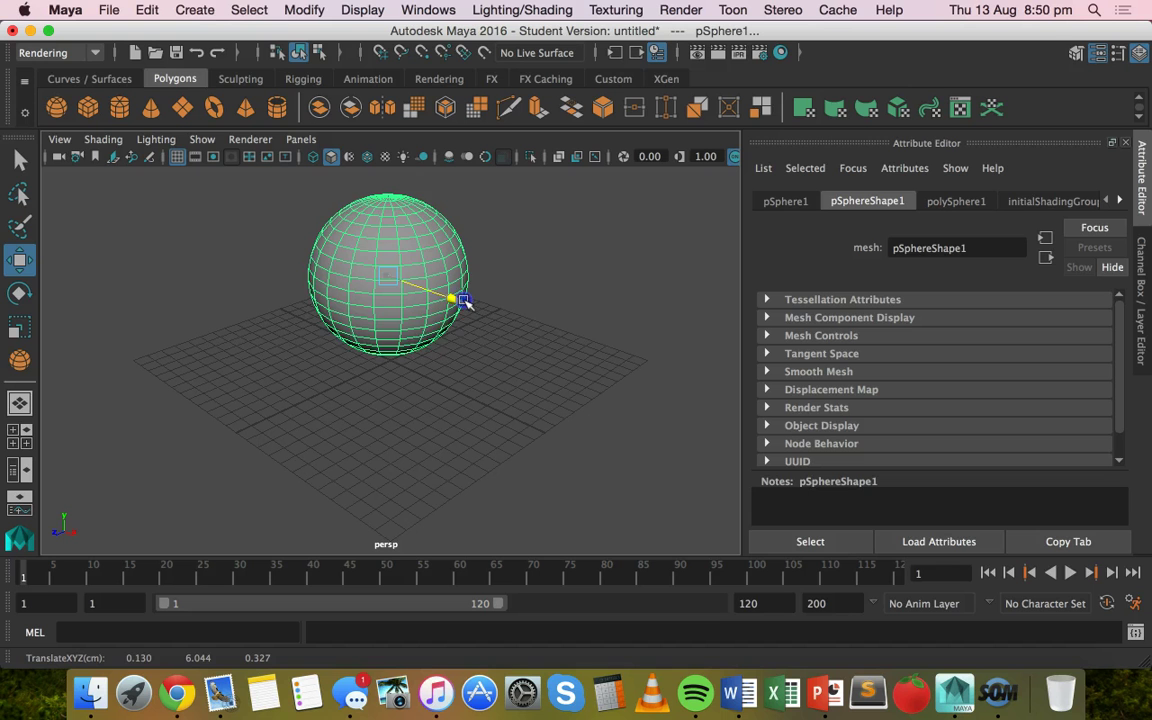
pyautogui.moveTo(403, 228); pyautogui.dragTo(407, 176)
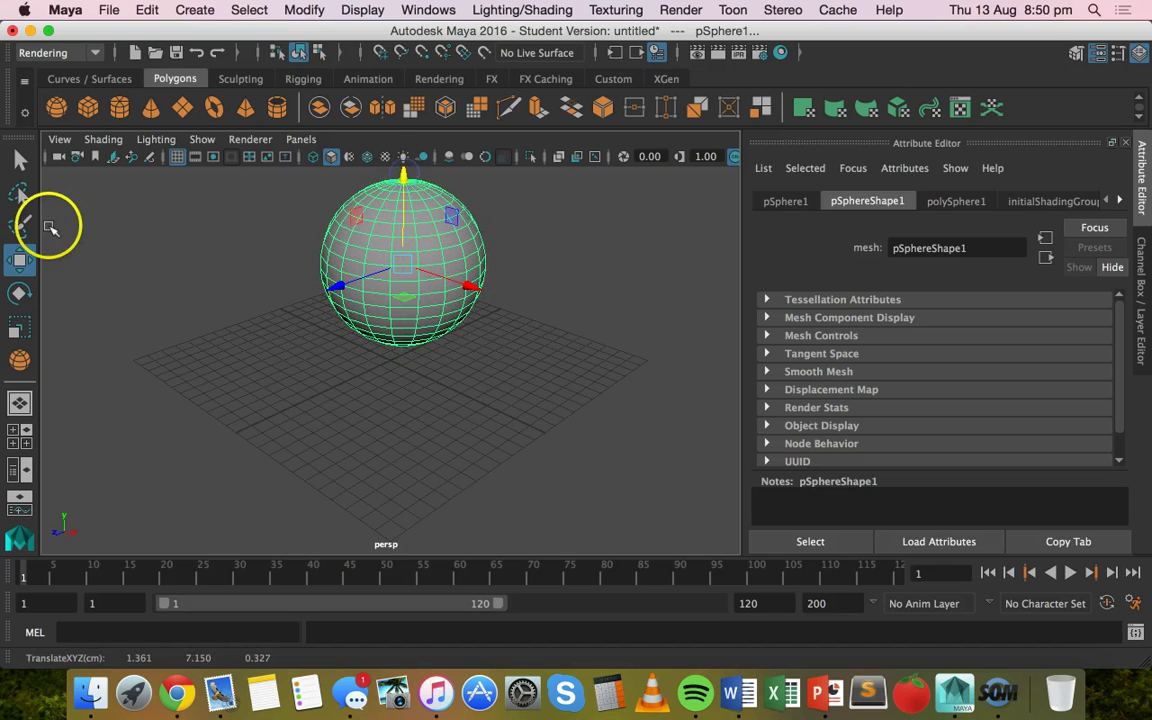
# - Scale the sphere down uniformly to about 0.85, lower it slightly, and deselect it
pyautogui.click(20, 327)
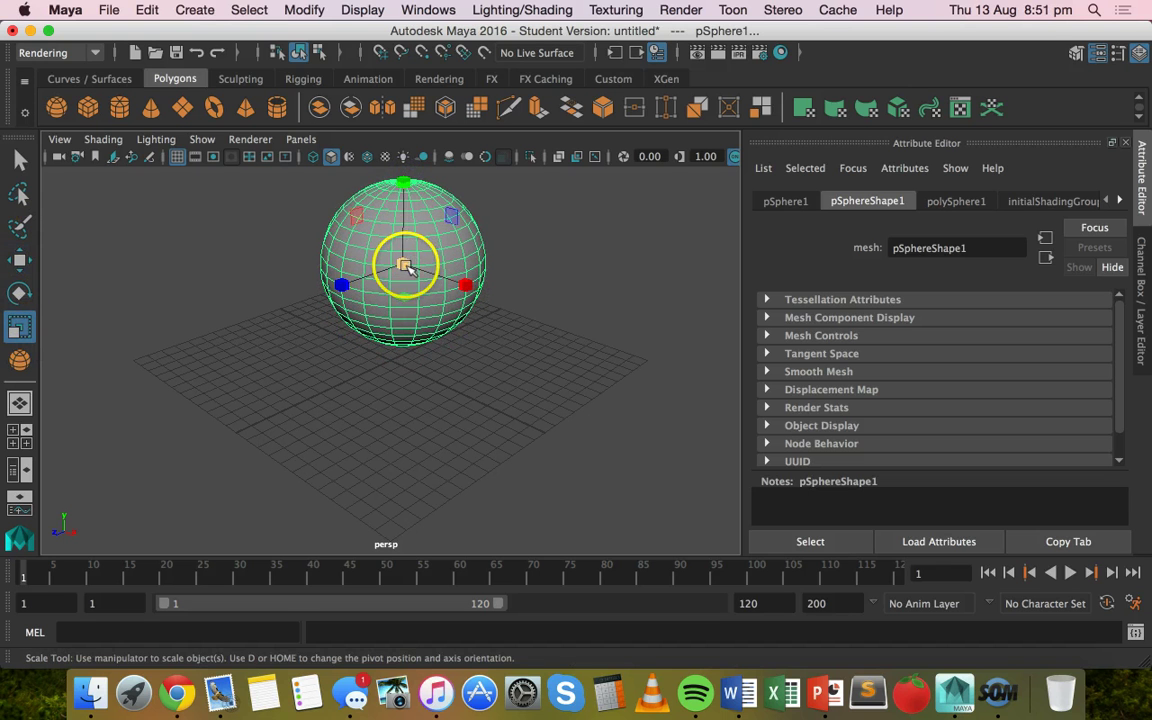
pyautogui.moveTo(400, 265); pyautogui.dragTo(383, 284)
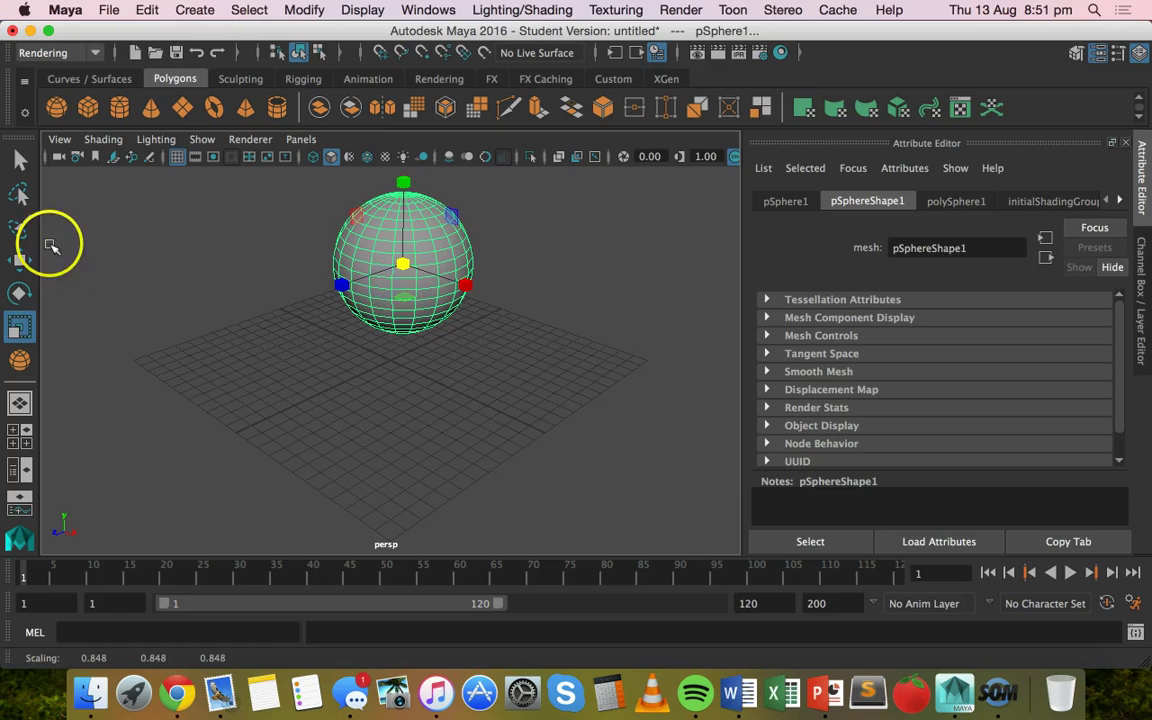
pyautogui.moveTo(378, 366); pyautogui.dragTo(382, 414, button='middle')
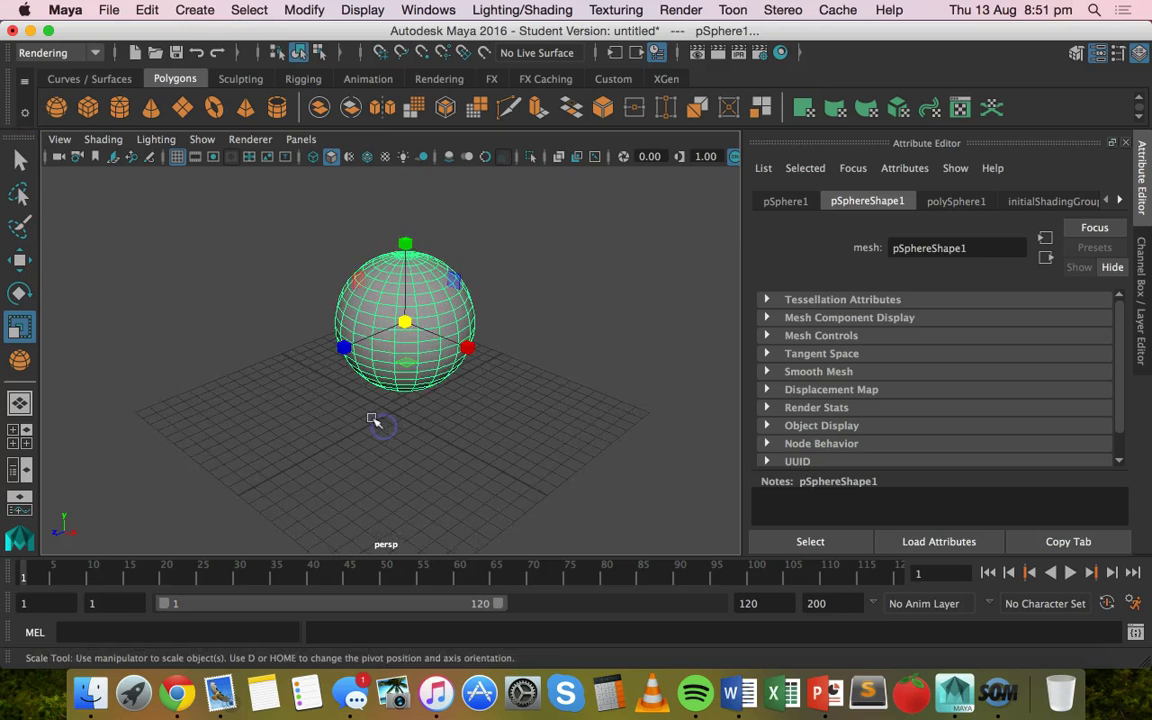
pyautogui.click(20, 159)
pyautogui.click(206, 245)
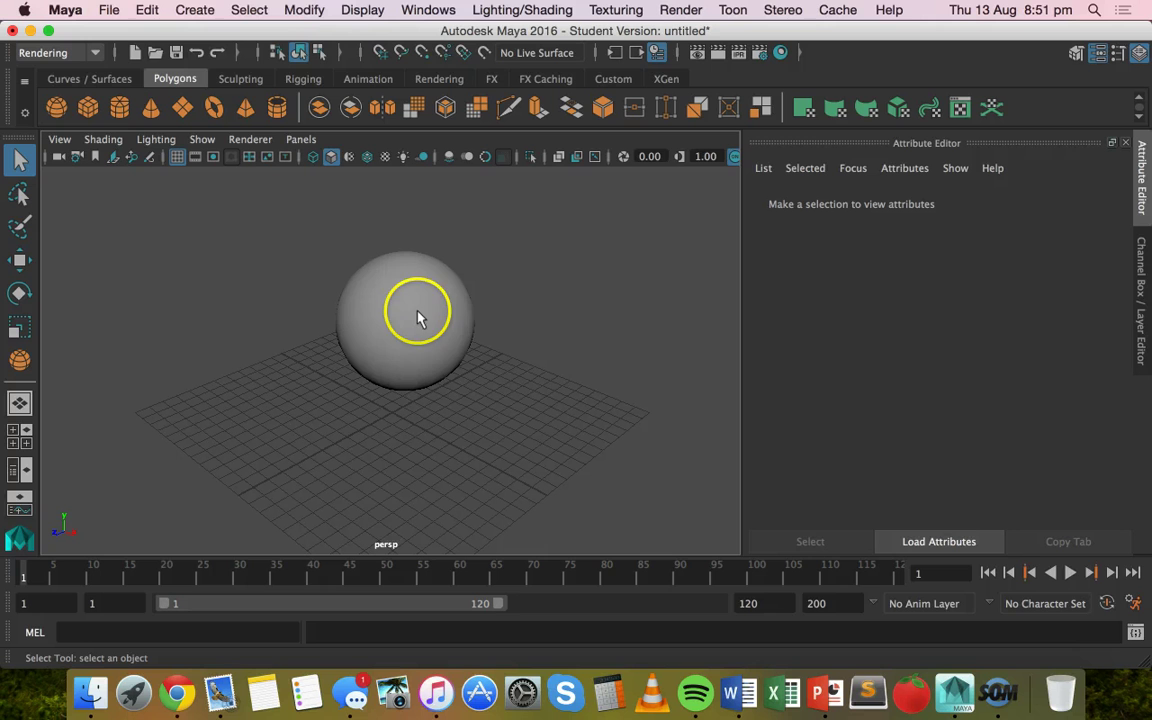
# - Assign a new Blinn material (blinn1) to pSphere1 from its right-click menu
pyautogui.click(412, 328)
pyautogui.moveTo(412, 328); pyautogui.dragTo(355, 645, button='right')
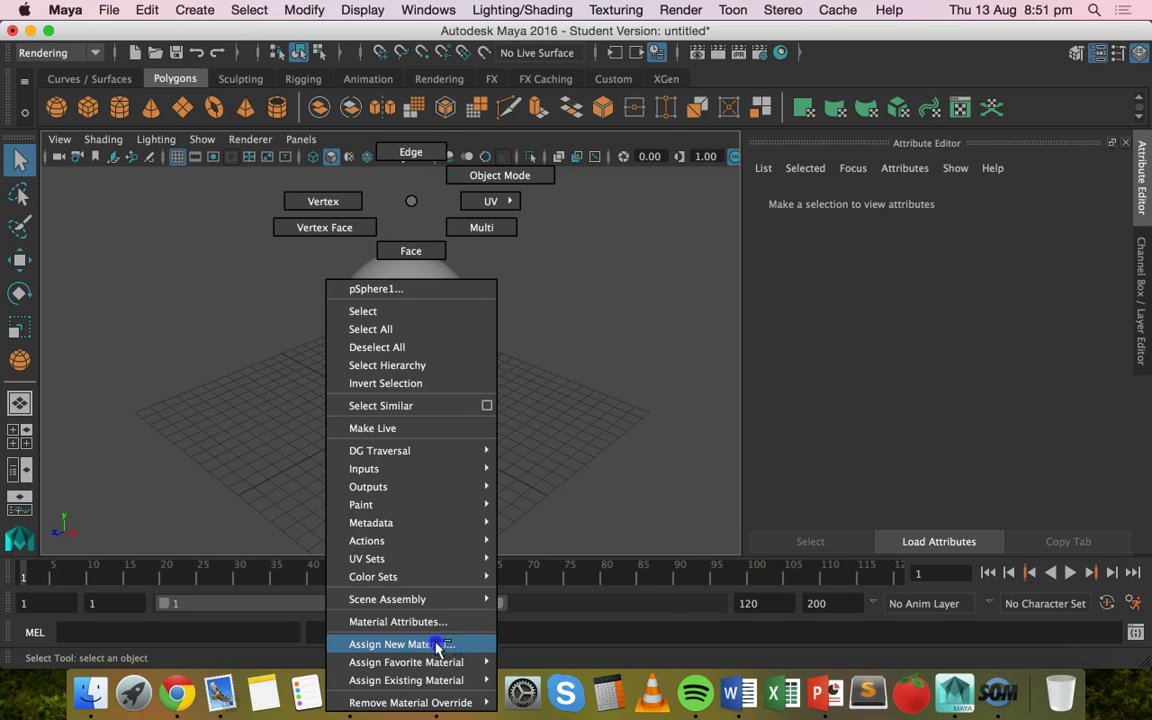
pyautogui.moveTo(437, 649); pyautogui.dragTo(437, 647, button='right')
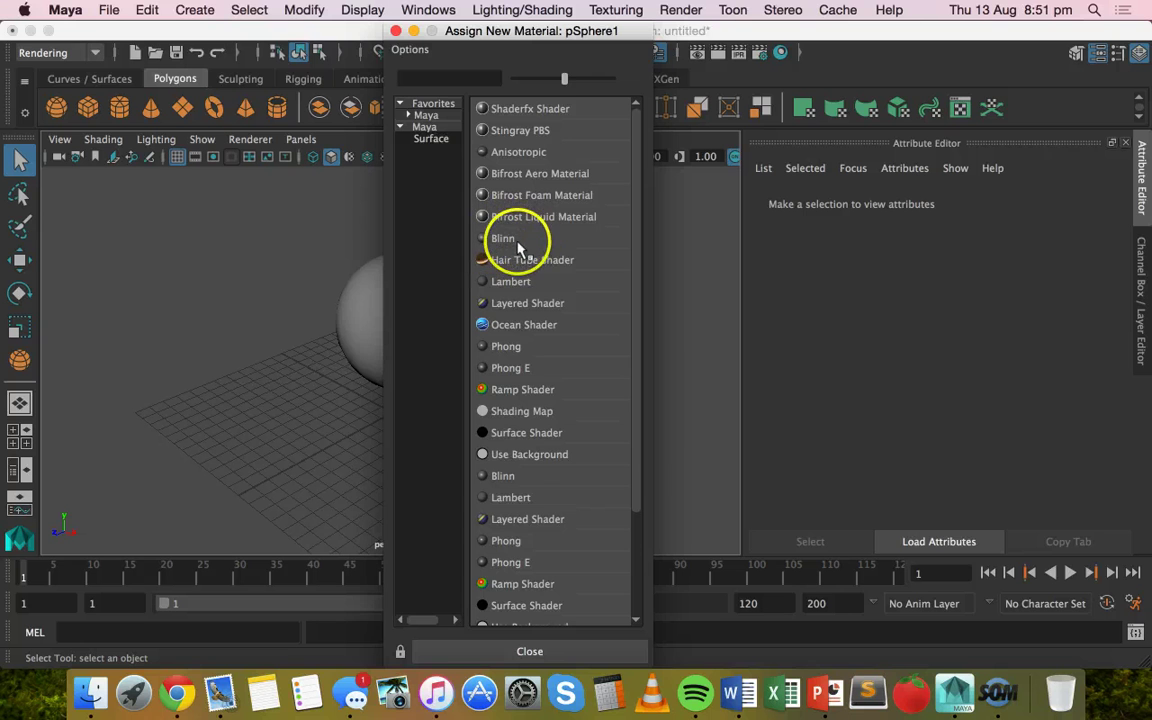
pyautogui.click(518, 245)
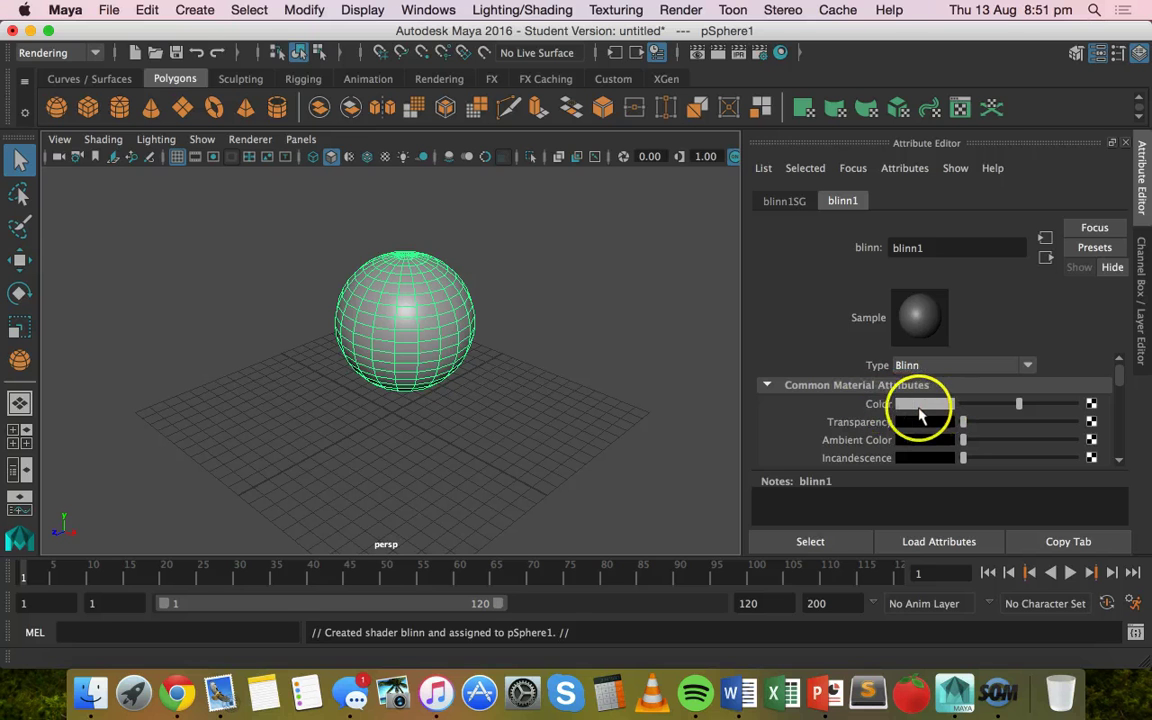
# - Connect a File texture node to the Blinn material's Color
pyautogui.click(1091, 404)
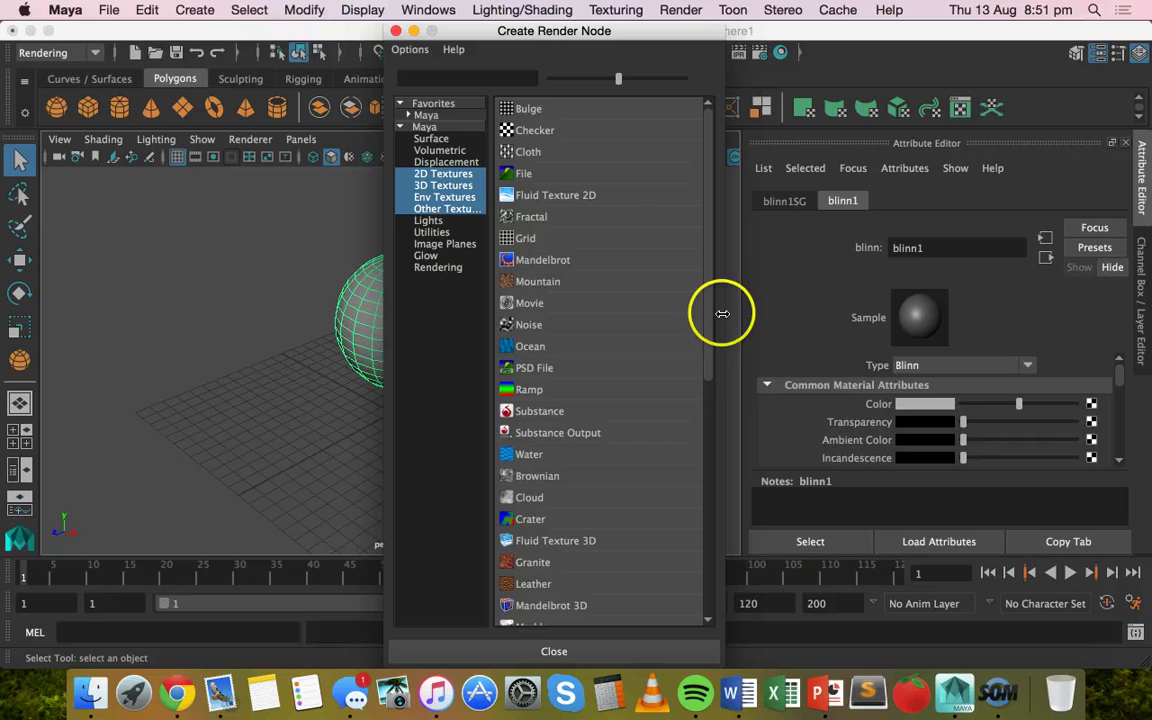
pyautogui.click(523, 178)
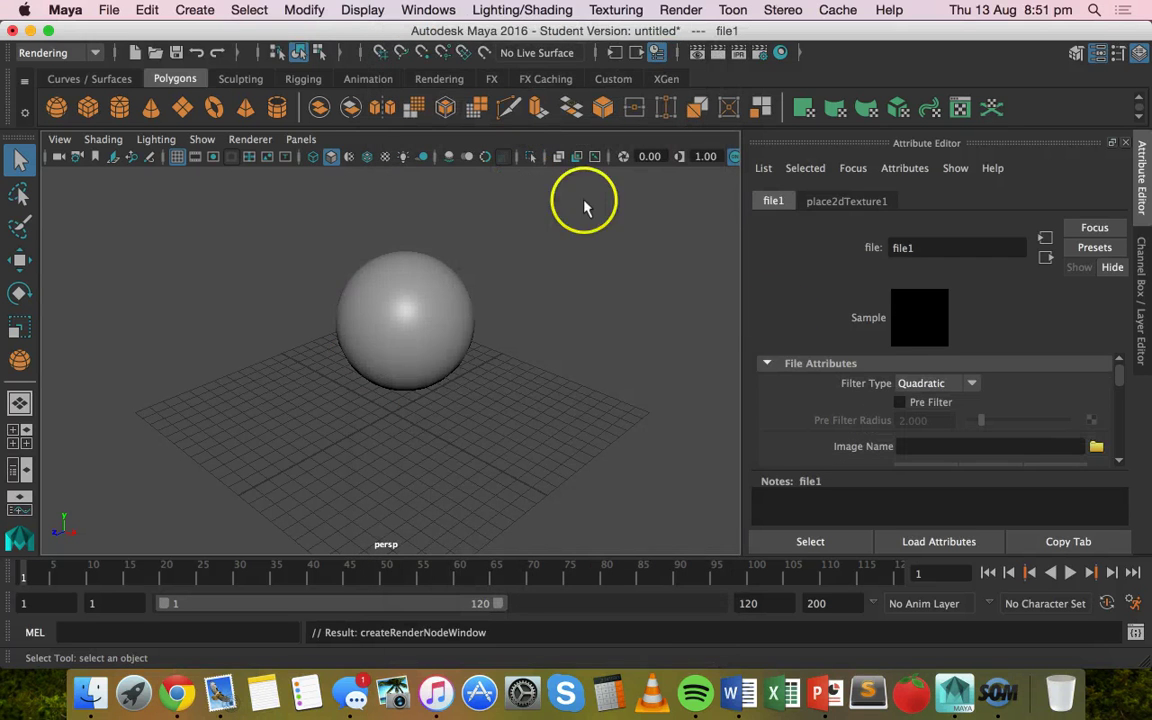
pyautogui.scroll(-1, 958, 360)
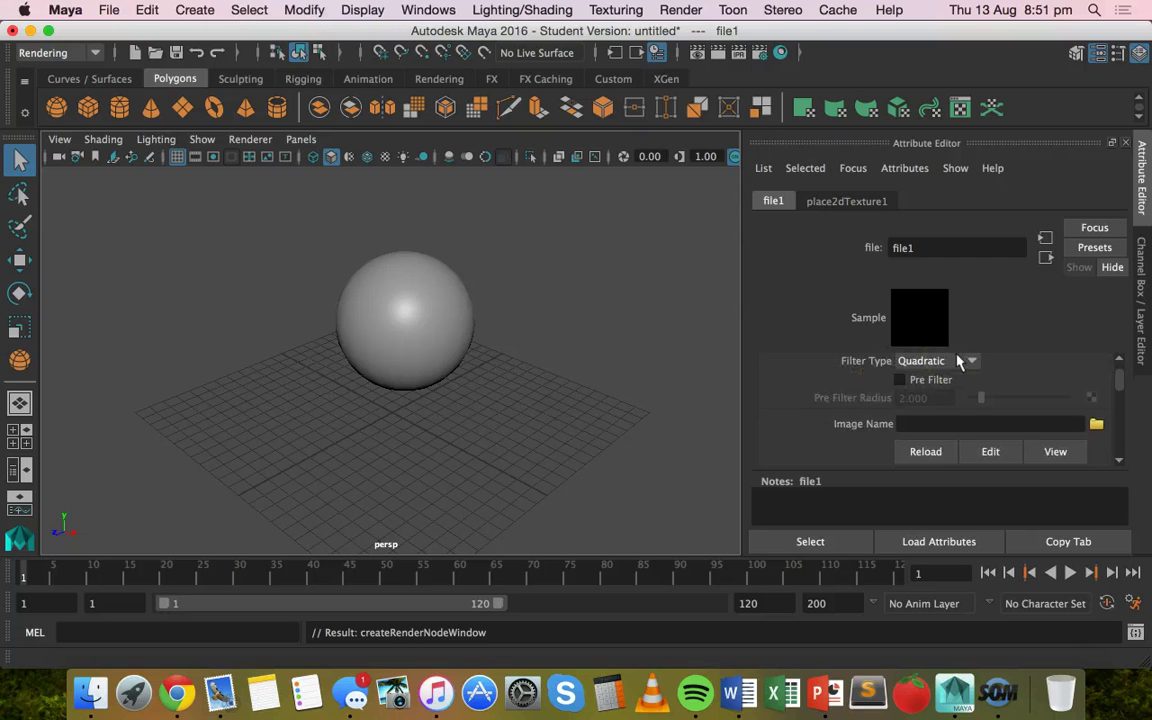
pyautogui.scroll(-1, 958, 362)
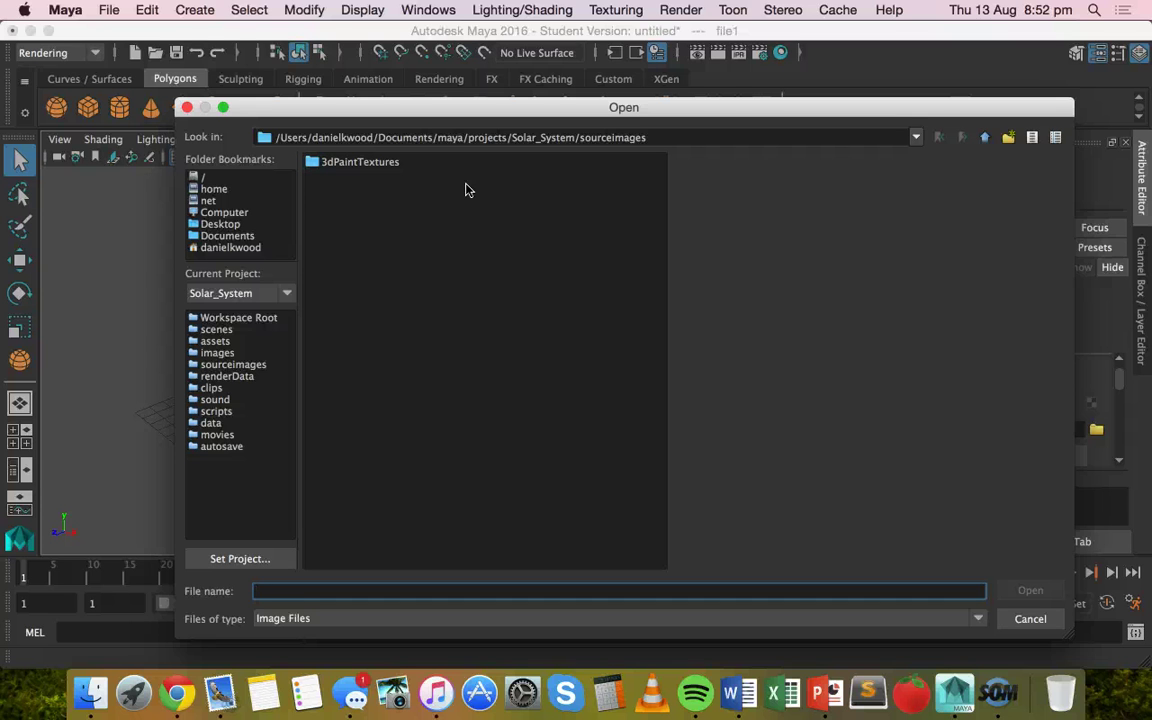
# - Load Earth.jpg from Desktop/Textures as the file texture's image
pyautogui.click(220, 225)
pyautogui.doubleClick(342, 177)
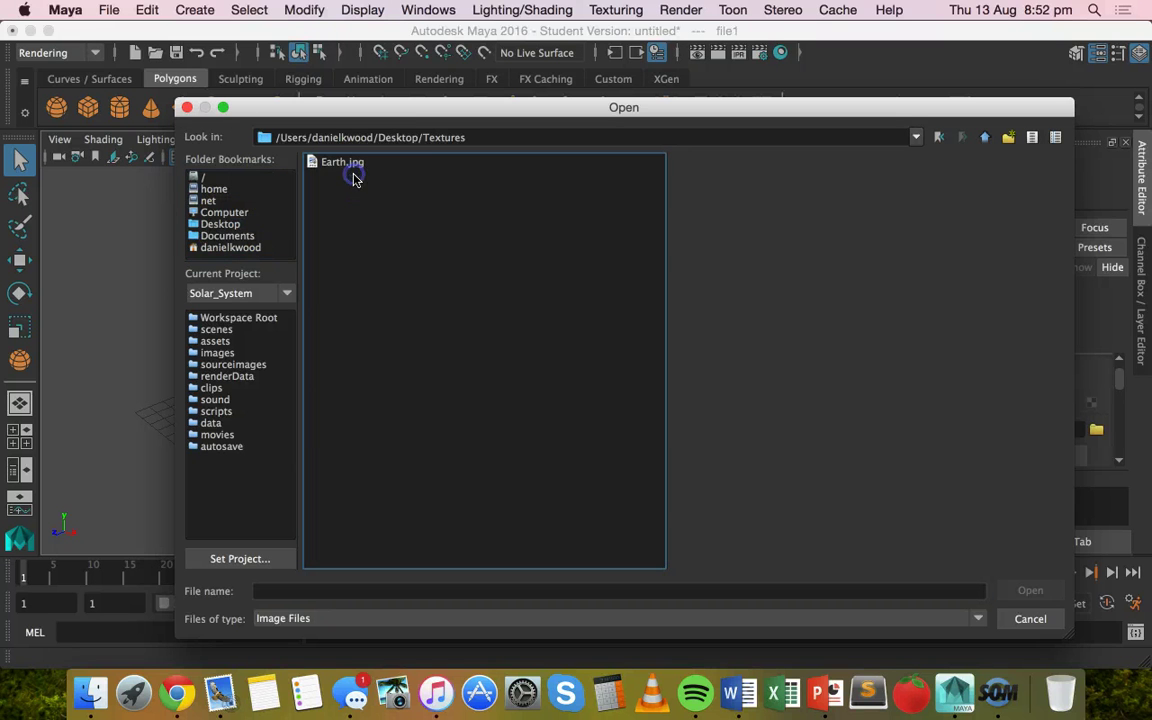
pyautogui.click(350, 164)
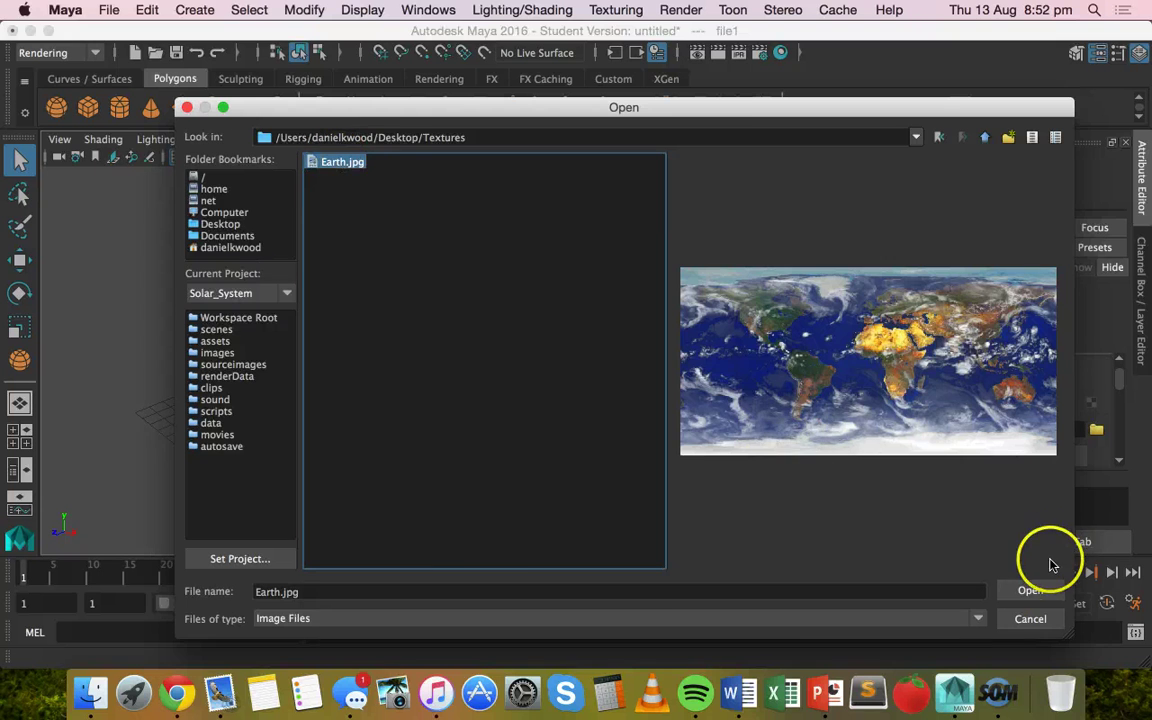
pyautogui.click(1030, 590)
pyautogui.click(800, 370)
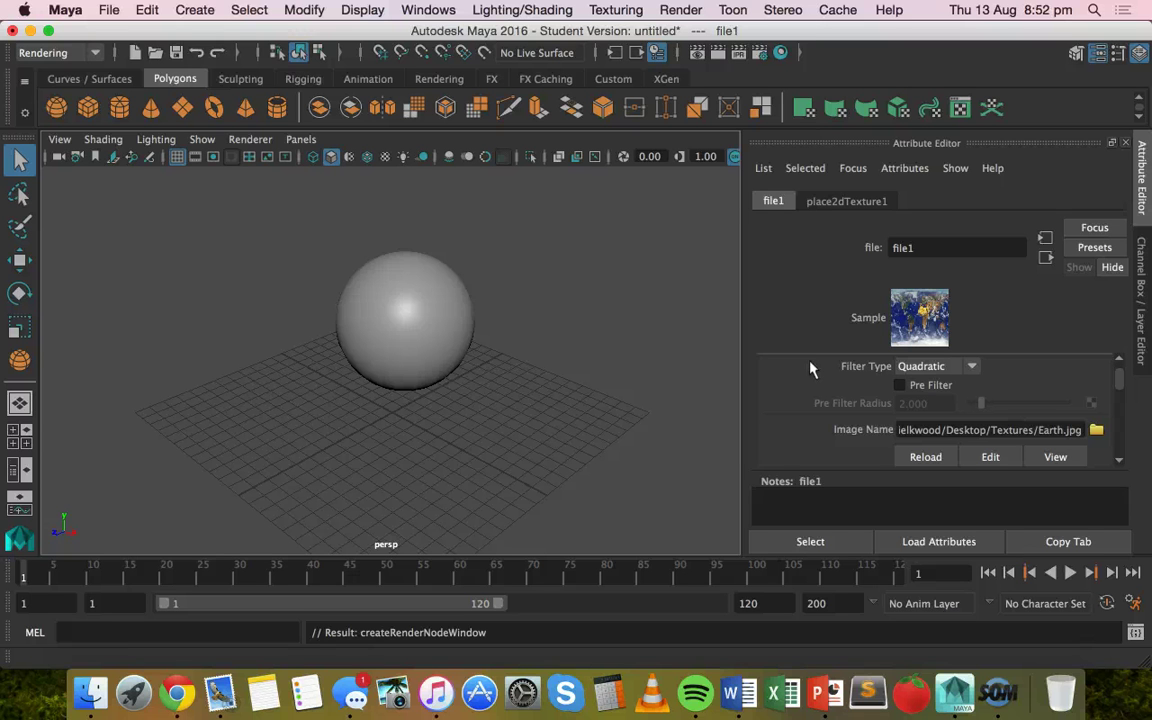
# - Turn on textured display so the sphere shows the Earth map
pyautogui.click(386, 158)
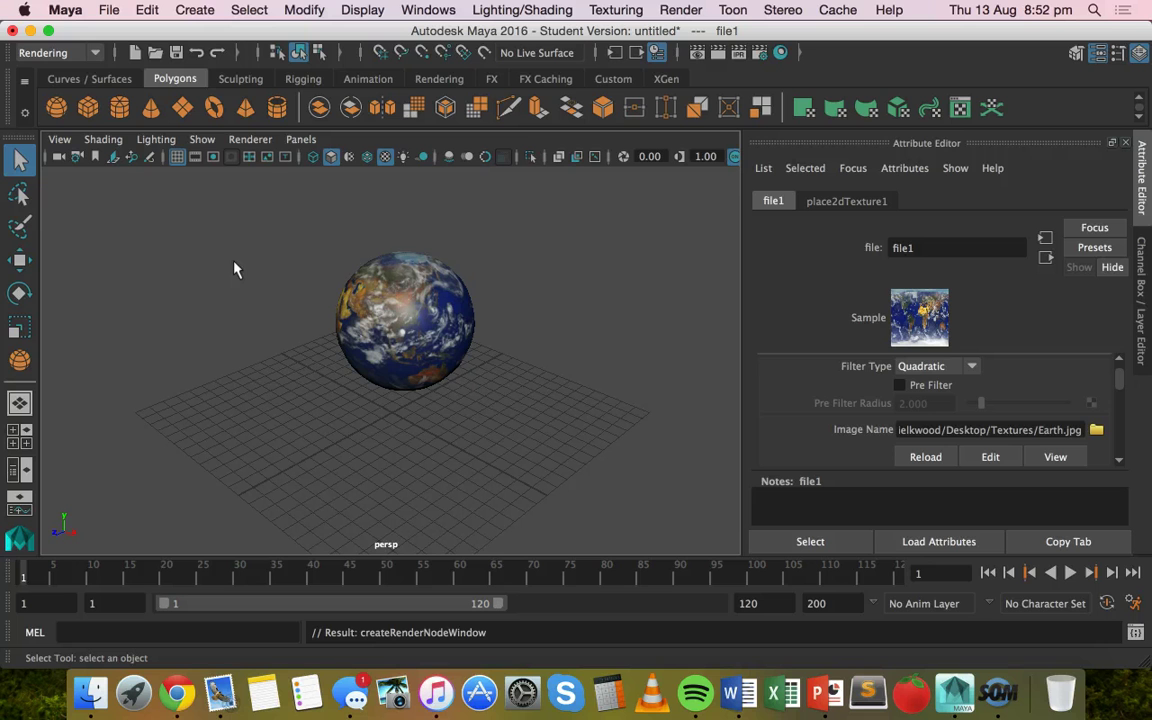
pyautogui.click(386, 160)
pyautogui.click(386, 158)
# - Orbit and pan around the Earth sphere to bring Africa and Europe into view
pyautogui.keyDown('alt'); pyautogui.moveTo(407, 322); pyautogui.dragTo(537, 290); pyautogui.keyUp('alt')
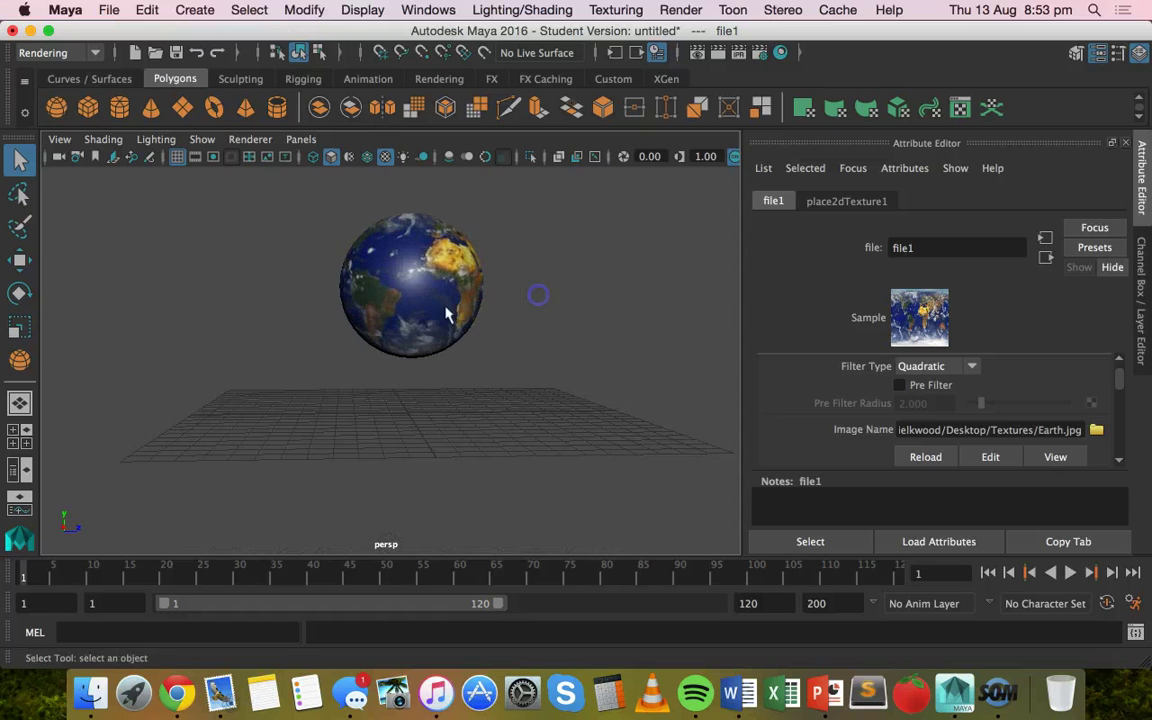
pyautogui.moveTo(445, 314)
pyautogui.keyDown('alt'); pyautogui.mouseDown()
pyautogui.moveTo(498, 335)
pyautogui.moveTo(415, 315)
pyautogui.moveTo(473, 337)
pyautogui.moveTo(428, 305)
pyautogui.mouseUp(); pyautogui.keyUp('alt')
pyautogui.keyDown('alt'); pyautogui.moveTo(240, 310); pyautogui.dragTo(313, 250); pyautogui.keyUp('alt')
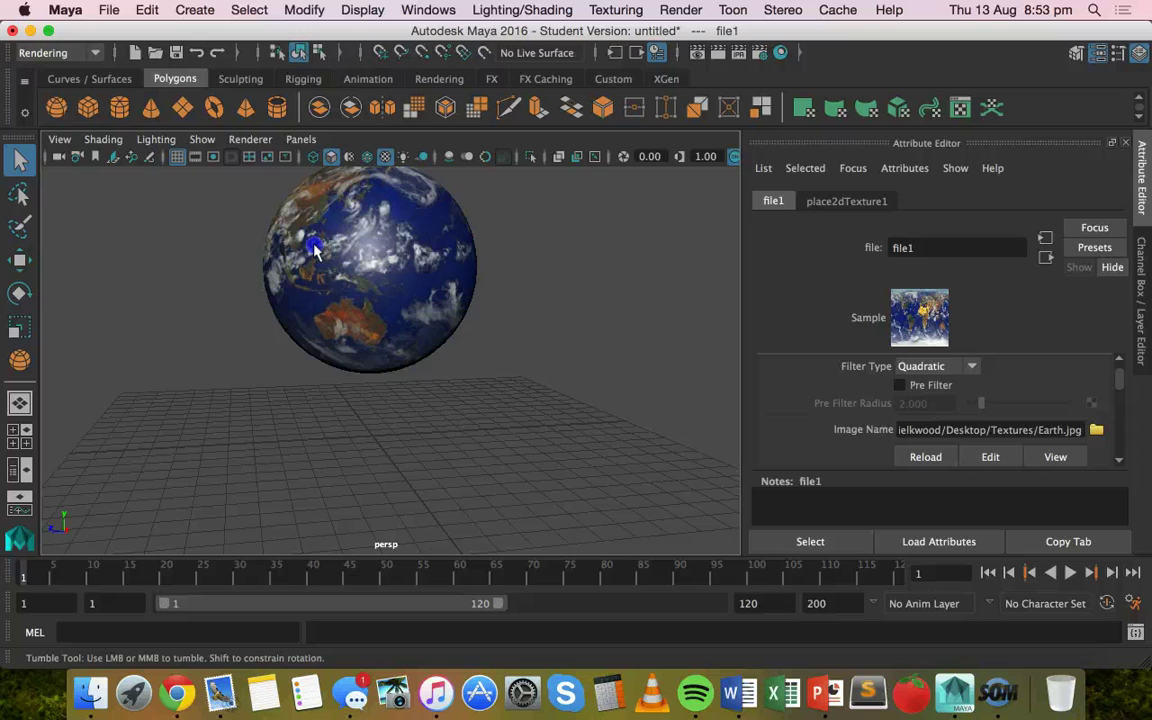
pyautogui.keyDown('alt'); pyautogui.moveTo(296, 232); pyautogui.dragTo(348, 320, button='middle'); pyautogui.keyUp('alt')
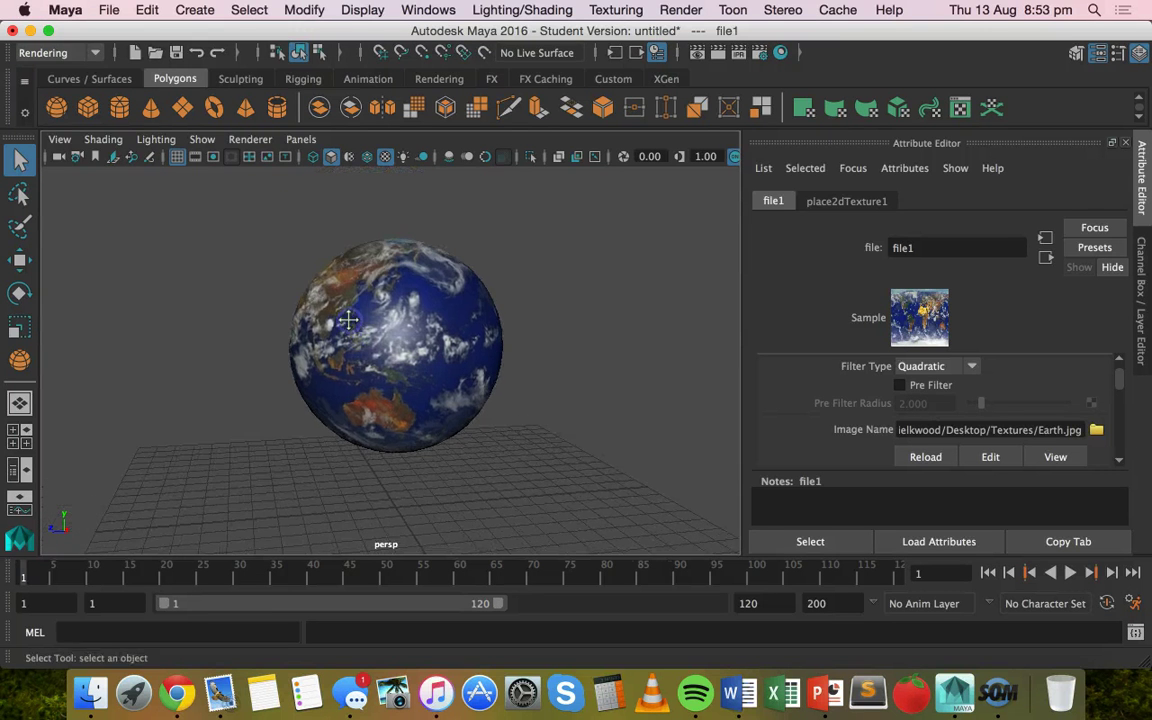
pyautogui.scroll(-3, 348, 320)
pyautogui.keyDown('alt'); pyautogui.moveTo(495, 400); pyautogui.dragTo(505, 372); pyautogui.keyUp('alt')
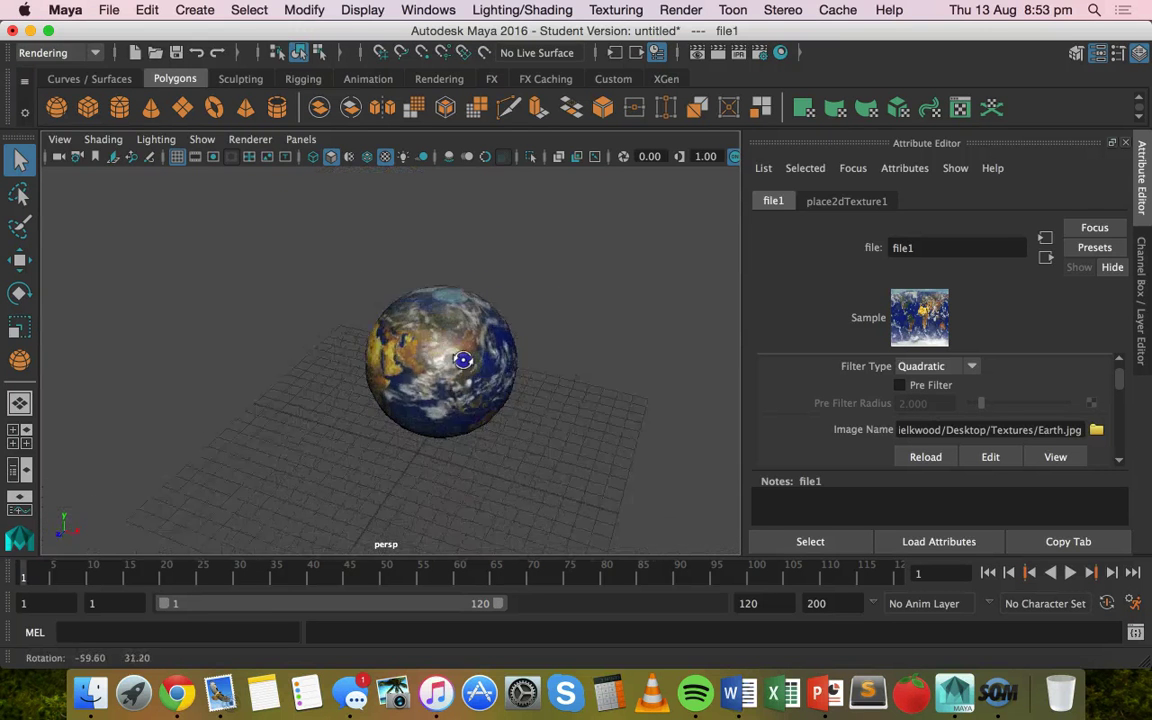
pyautogui.click(698, 55)
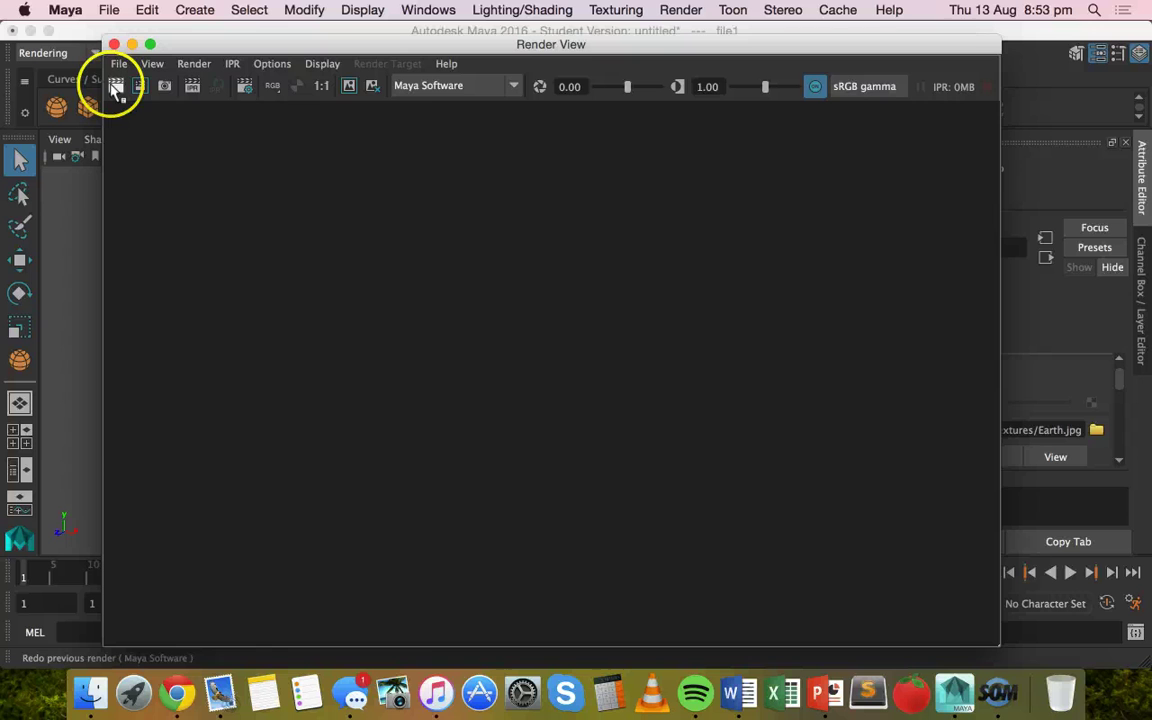
pyautogui.click(114, 86)
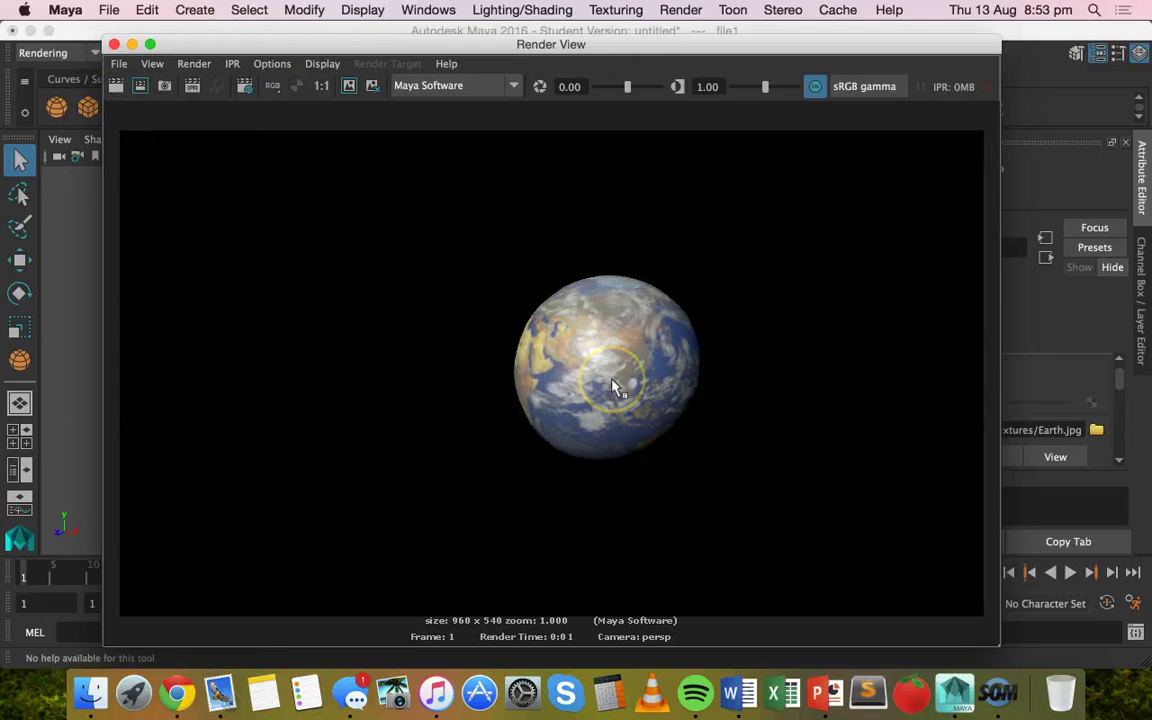
pyautogui.scroll(2, 614, 386)
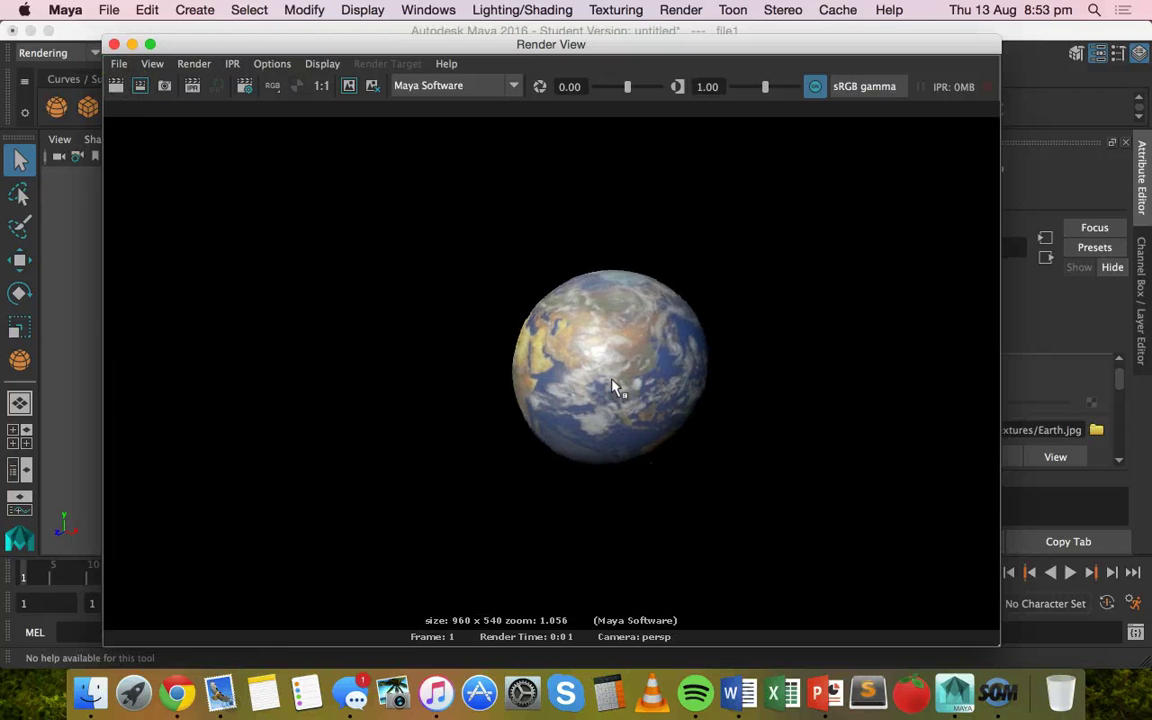
pyautogui.click(448, 285)
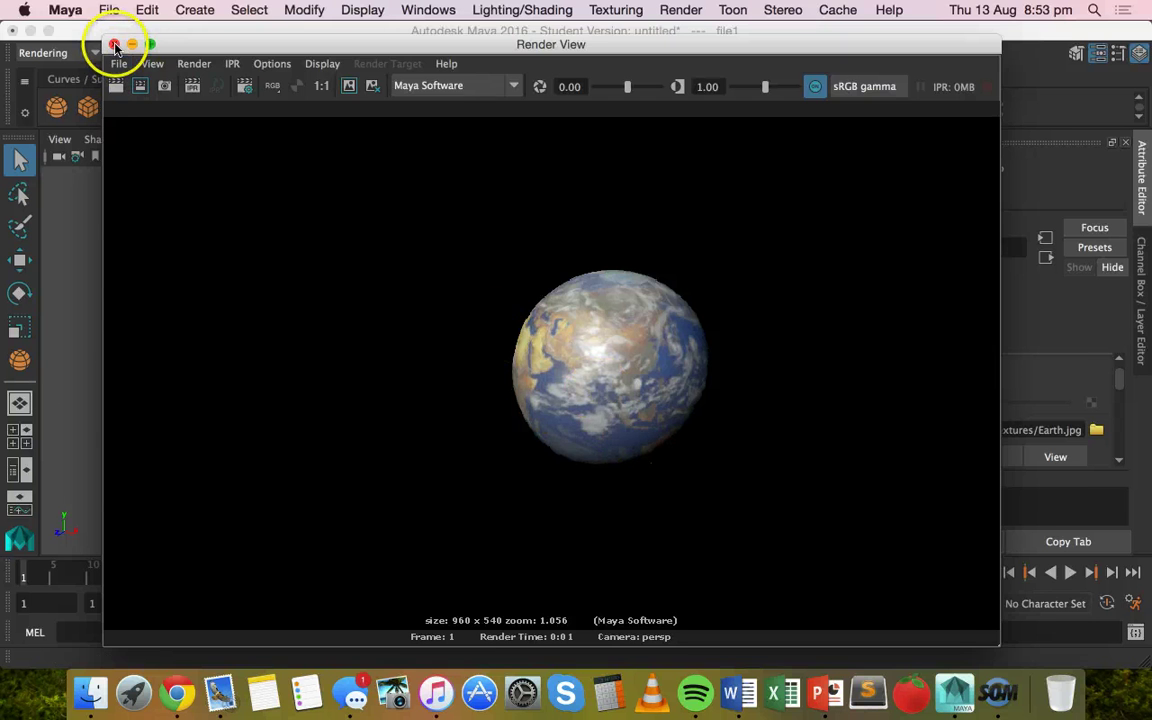
pyautogui.click(115, 45)
pyautogui.click(476, 296)
pyautogui.click(577, 318)
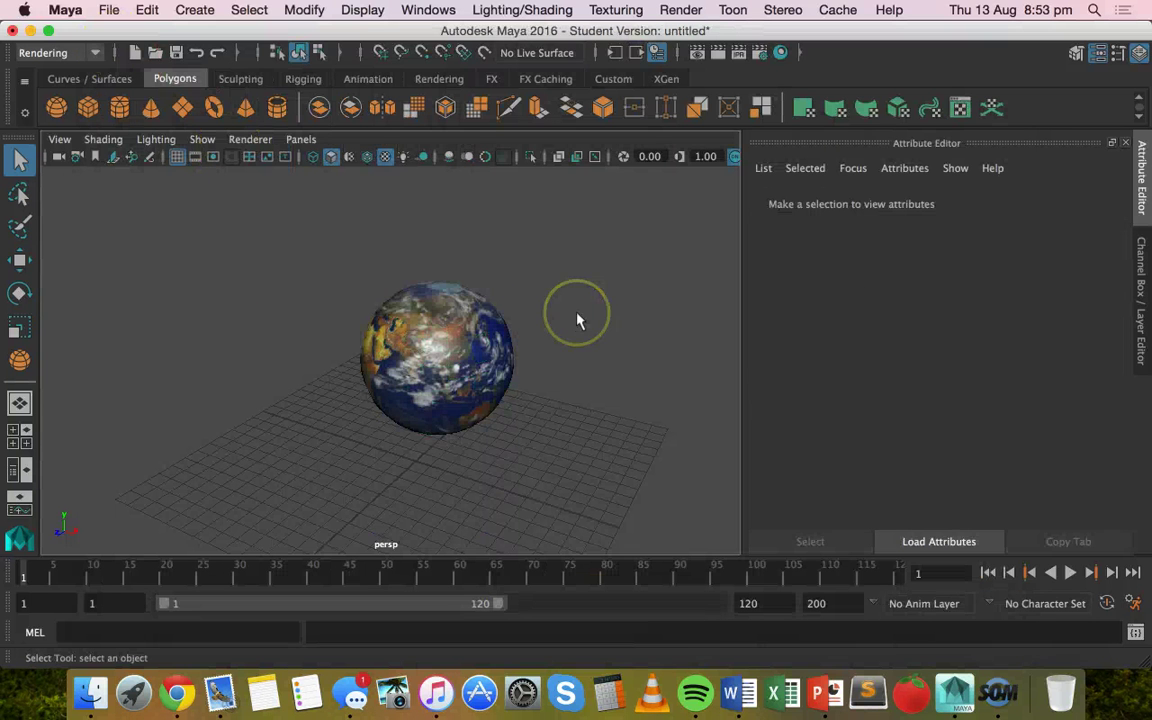